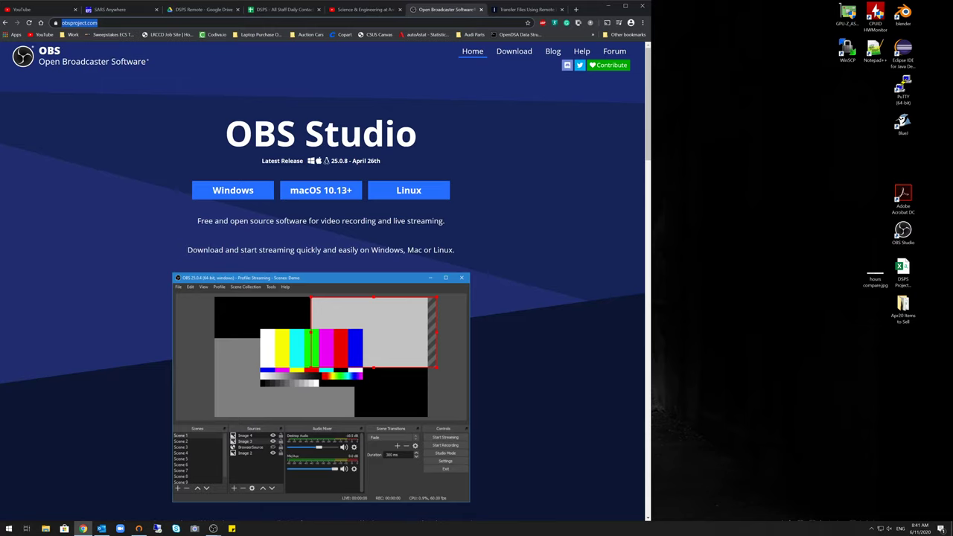
Step: Select the full obsproject.com web address in the browser, then deselect it
left_click(115, 22)
left_click_drag(115, 22, 62, 22)
left_click(150, 135)
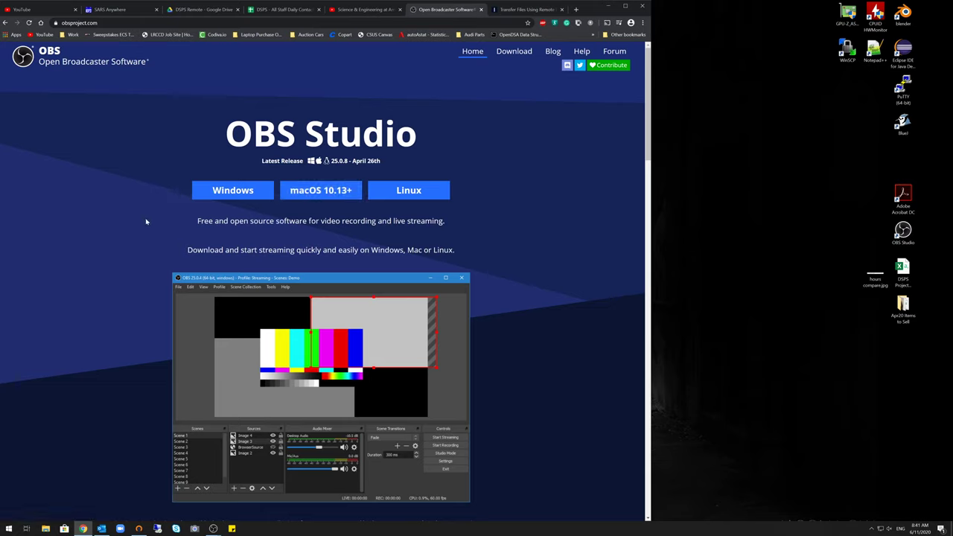
Step: Bring OBS forward, position it over the browser, and pick the DSPS Training Videos scene
mouse_move(213, 528)
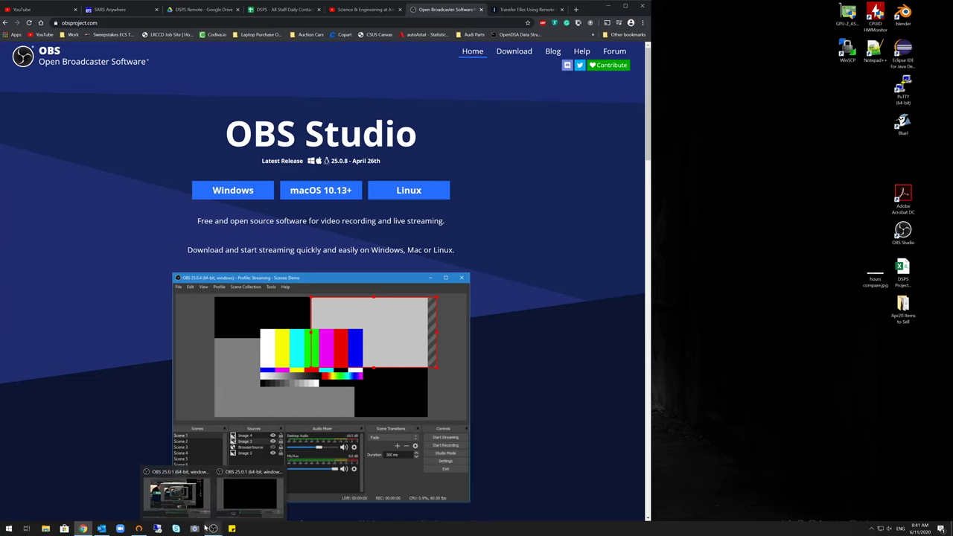
left_click(246, 502)
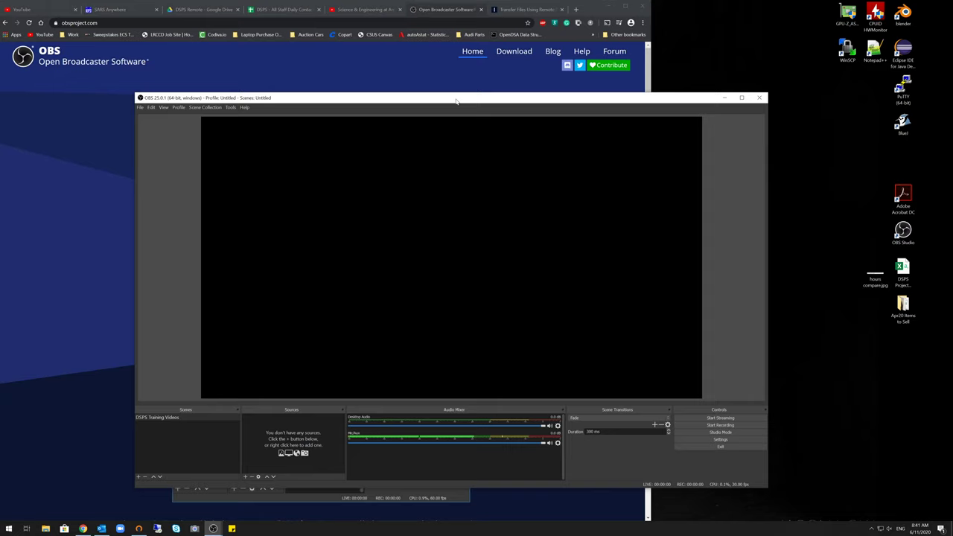
left_click_drag(457, 100, 438, 89)
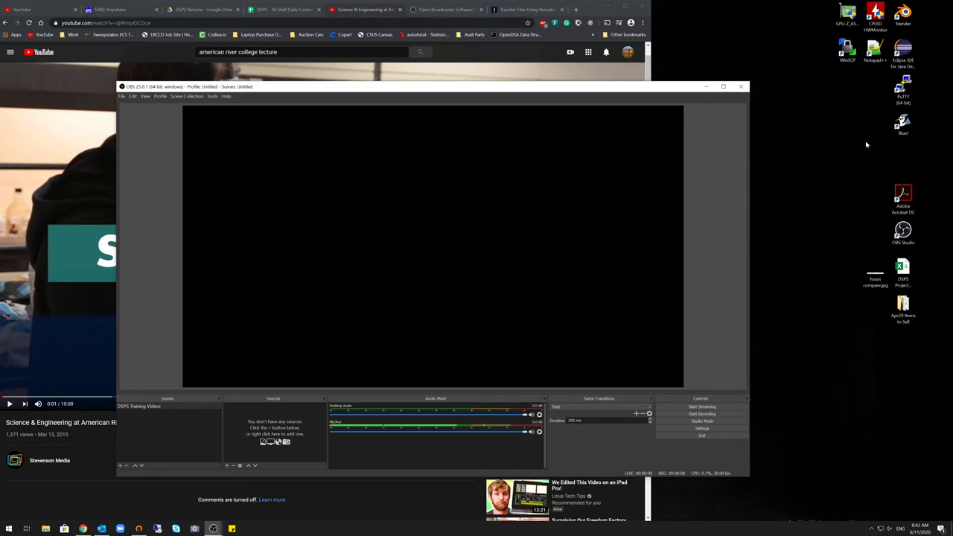
left_click_drag(291, 91, 335, 108)
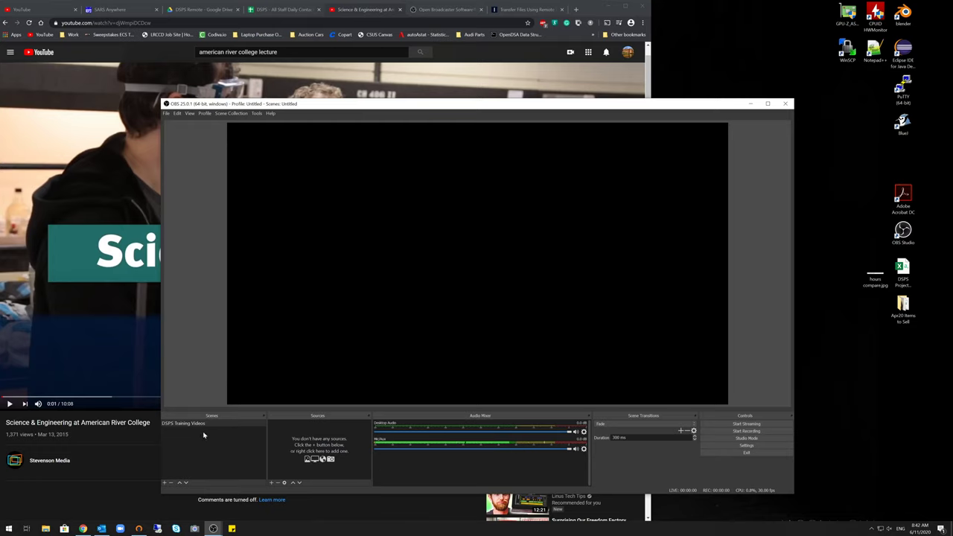
left_click(189, 435)
Step: Add a Window Capture source with the default name, capturing the Chrome window playing the video
right_click(286, 430)
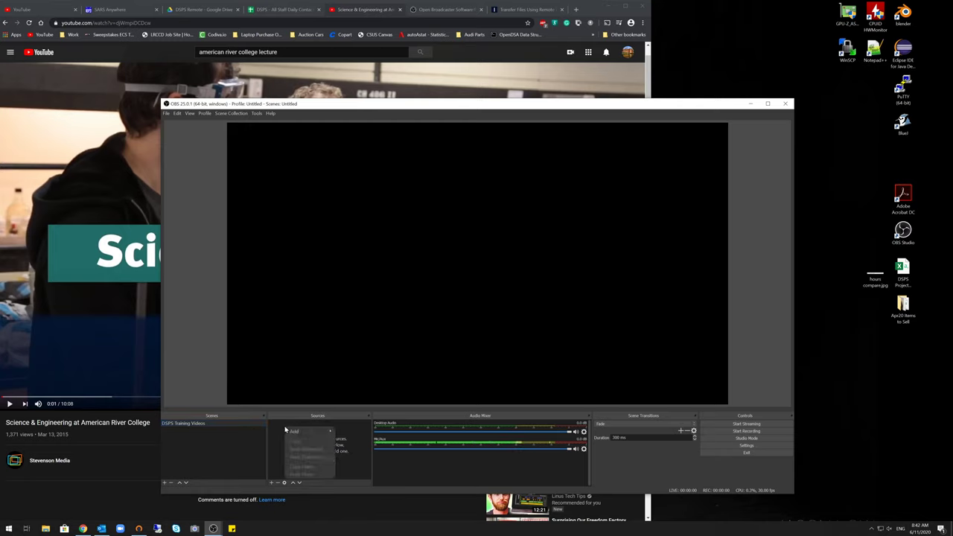
mouse_move(319, 433)
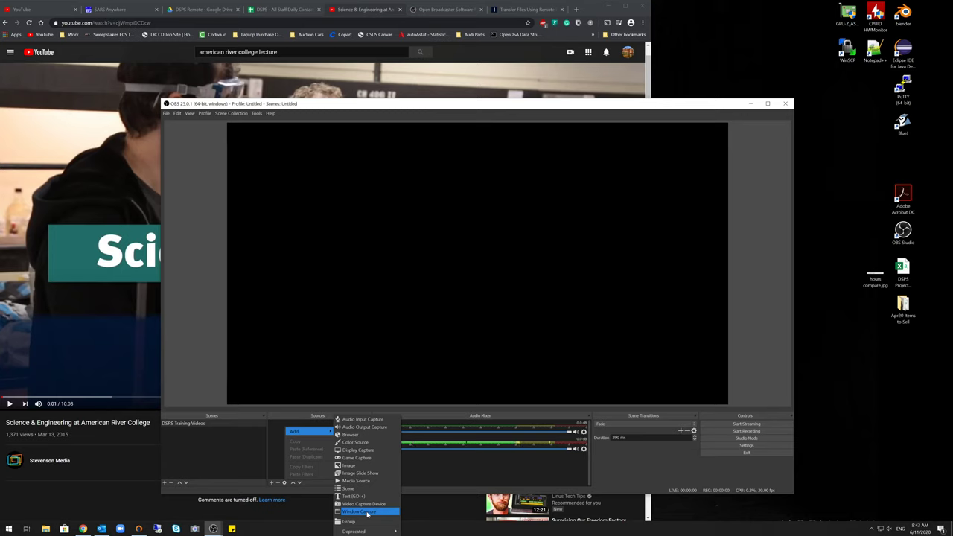
left_click(362, 512)
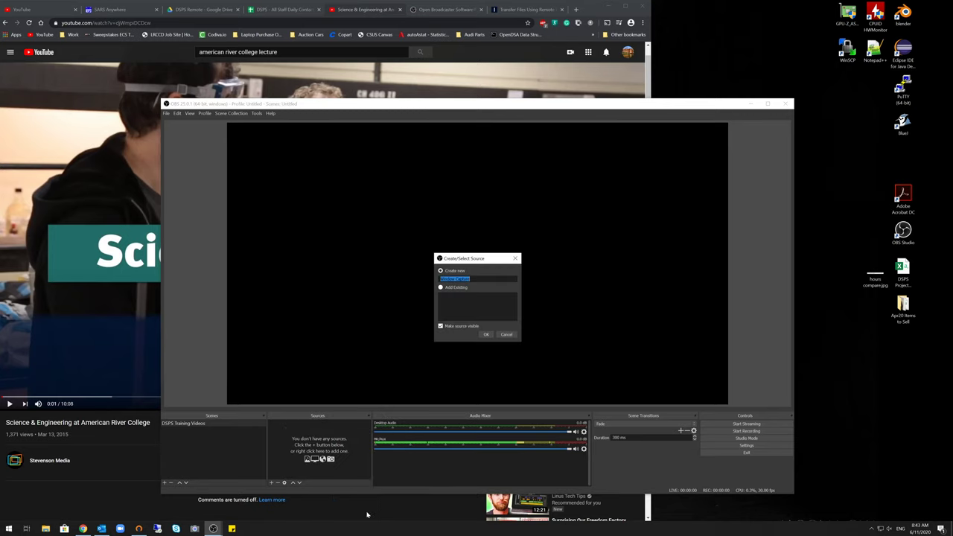
left_click(485, 333)
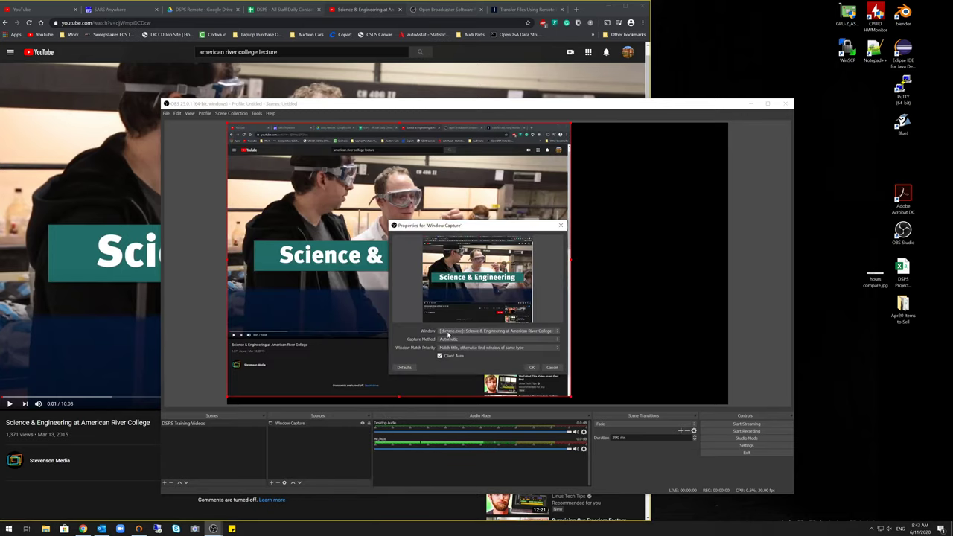
left_click(453, 334)
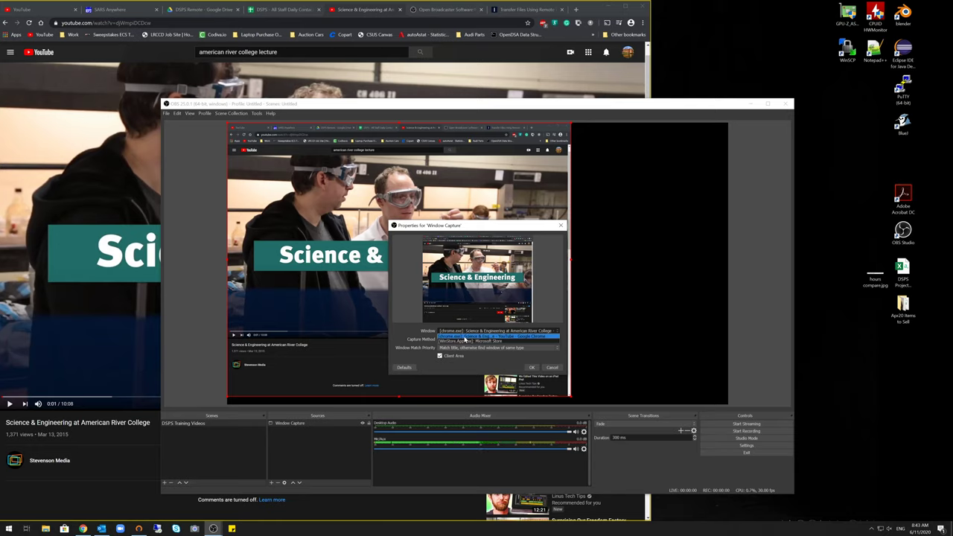
left_click(465, 337)
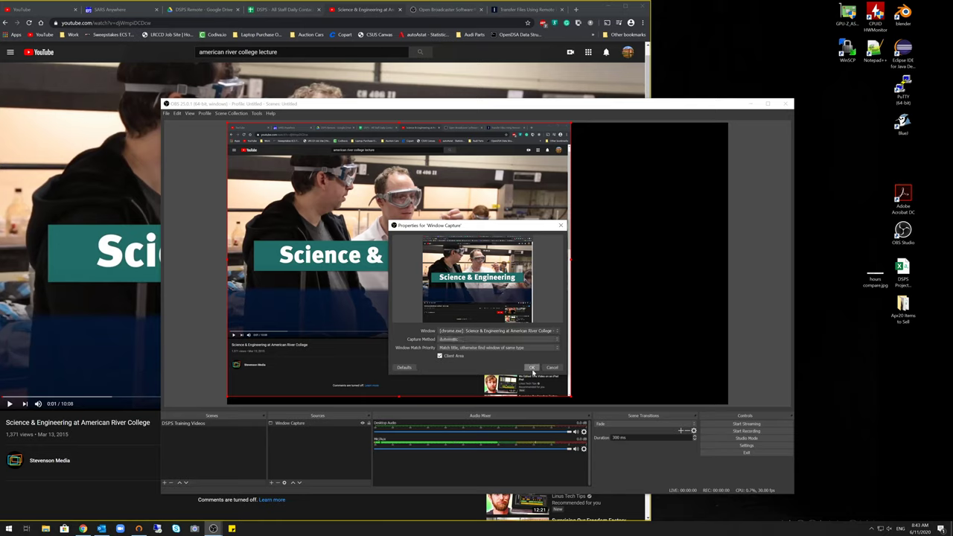
left_click(533, 368)
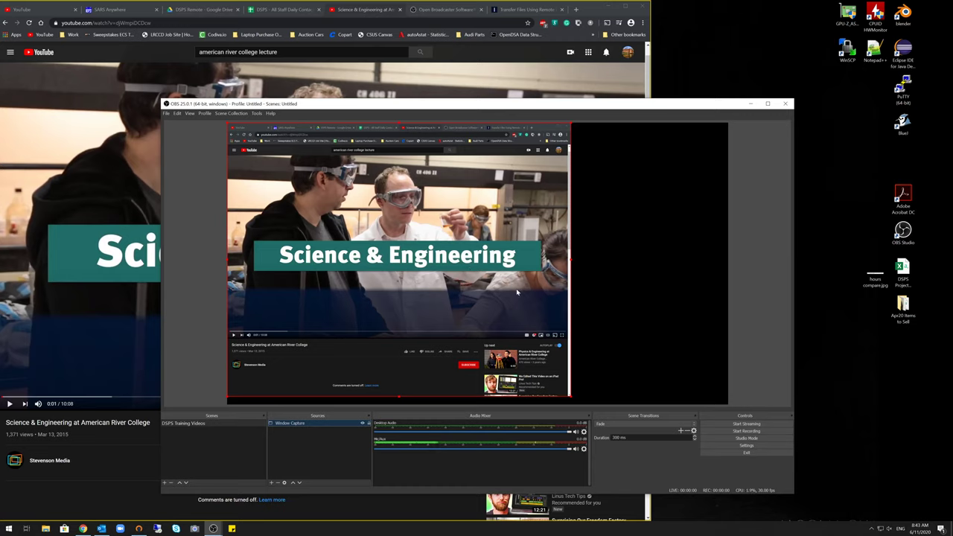
Step: Add a Video Capture Device source named 'Webcam' with default device settings
right_click(284, 440)
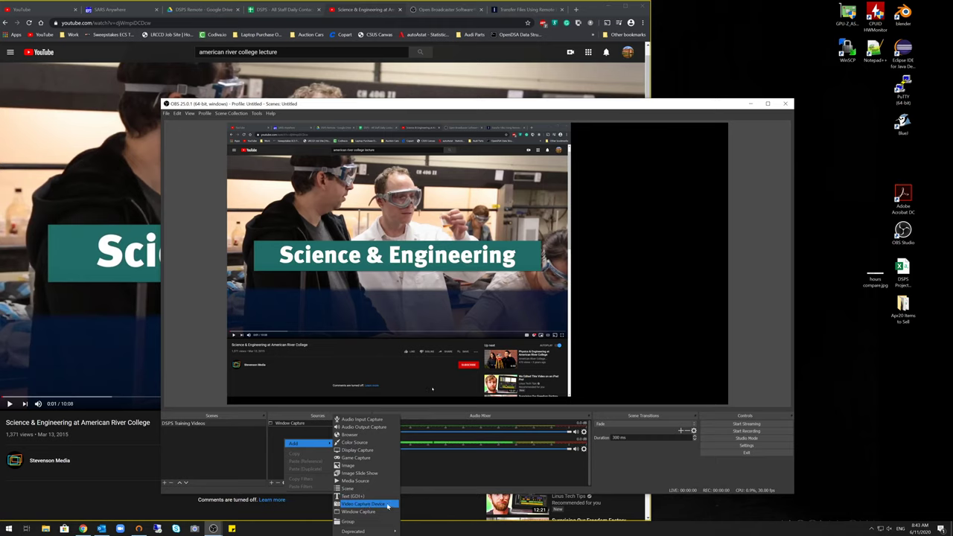
left_click(388, 505)
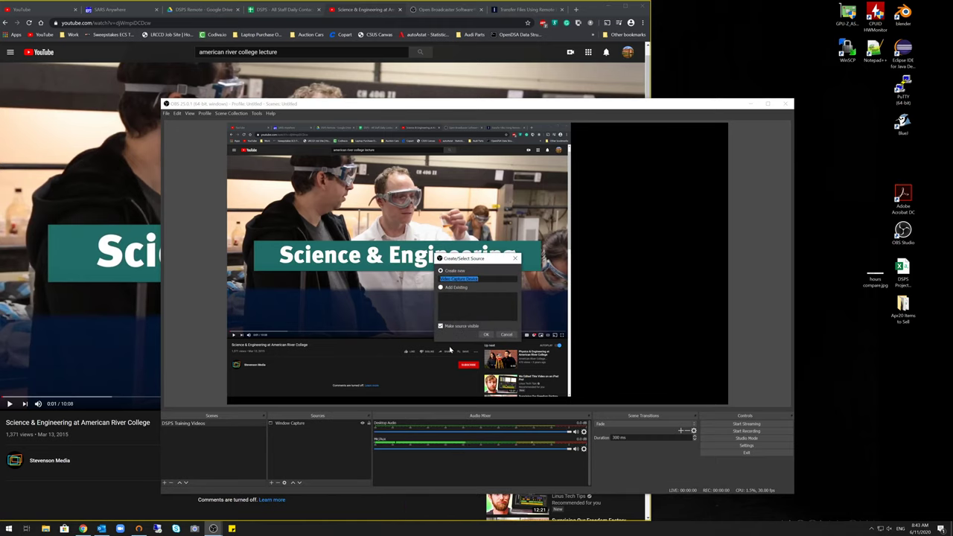
type("vid")
key("BackSpace")
type("bcam")
left_click(488, 335)
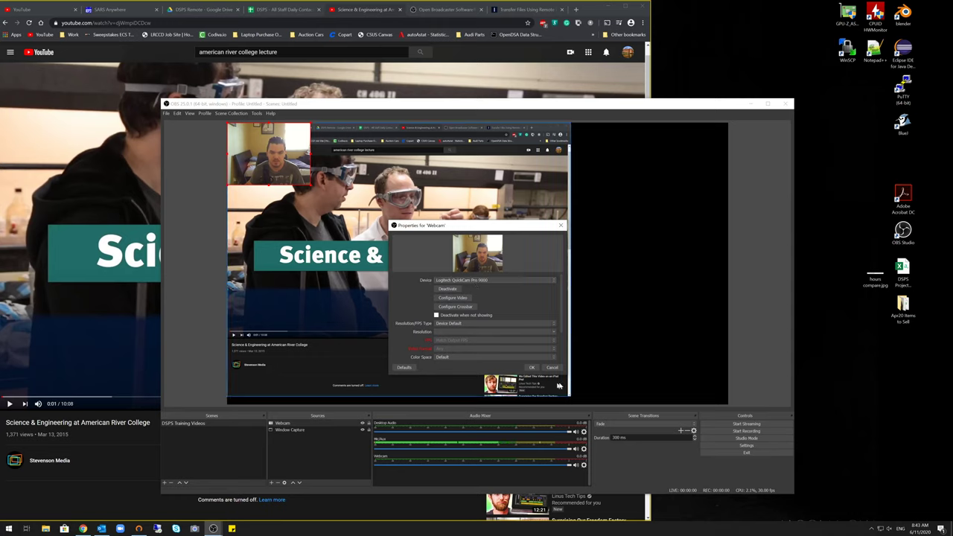
left_click(533, 369)
Step: Move the Webcam image right of the captured video, enlarge it, and bring Chrome forward
left_click_drag(252, 161, 601, 264)
left_click_drag(655, 289, 686, 279)
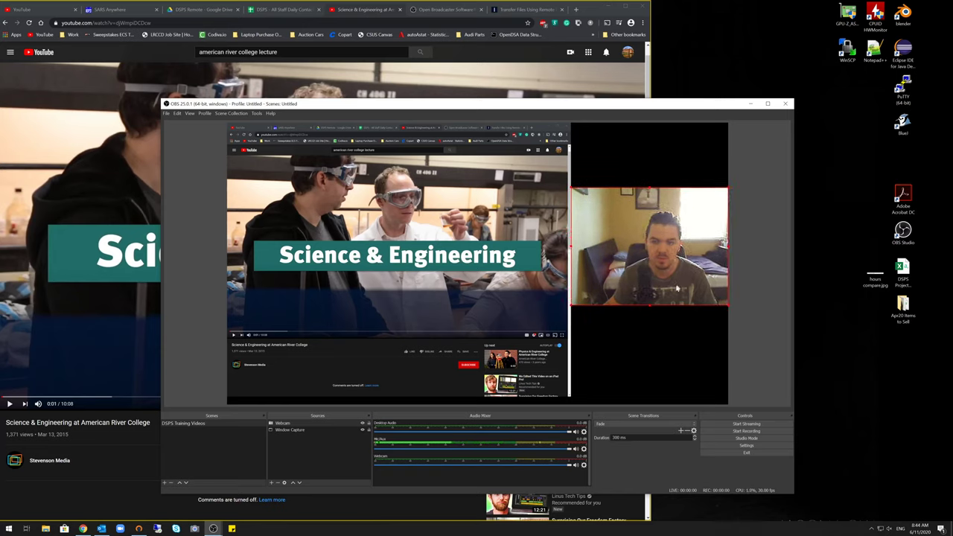
left_click(590, 13)
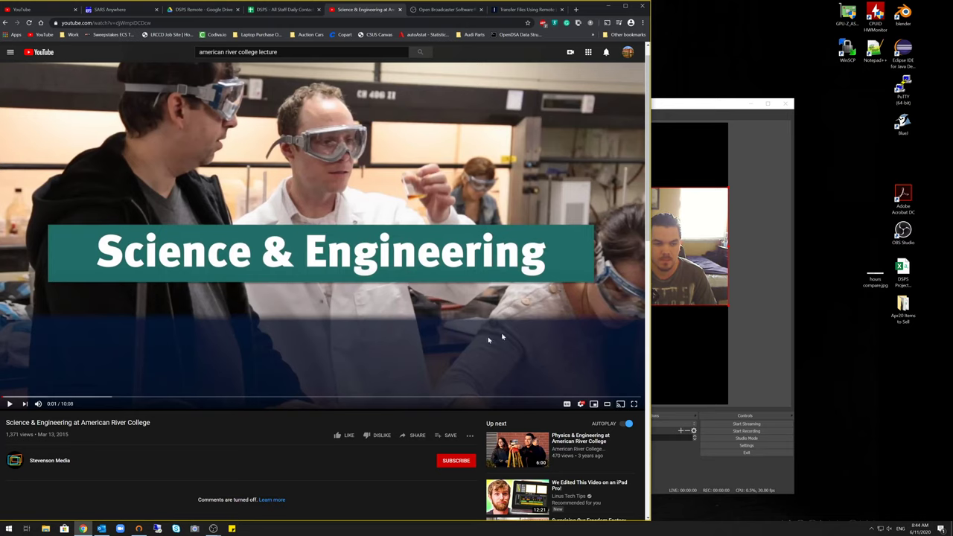
Step: Bring the OBS window back in front of Chrome, showing the lecture and webcam preview
left_click(703, 105)
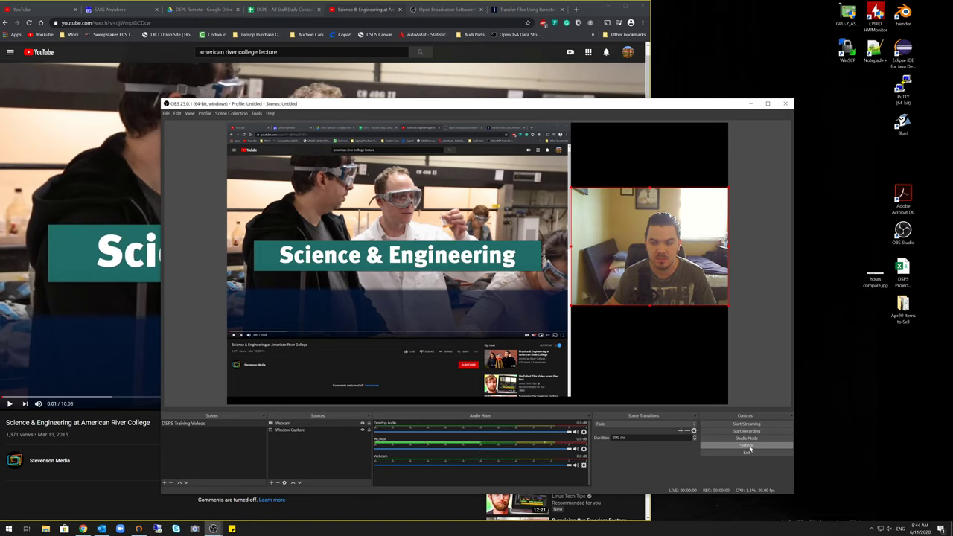
Step: Check the Start/Stop Recording hotkeys on the Settings Hotkeys page, then close Settings
left_click(748, 446)
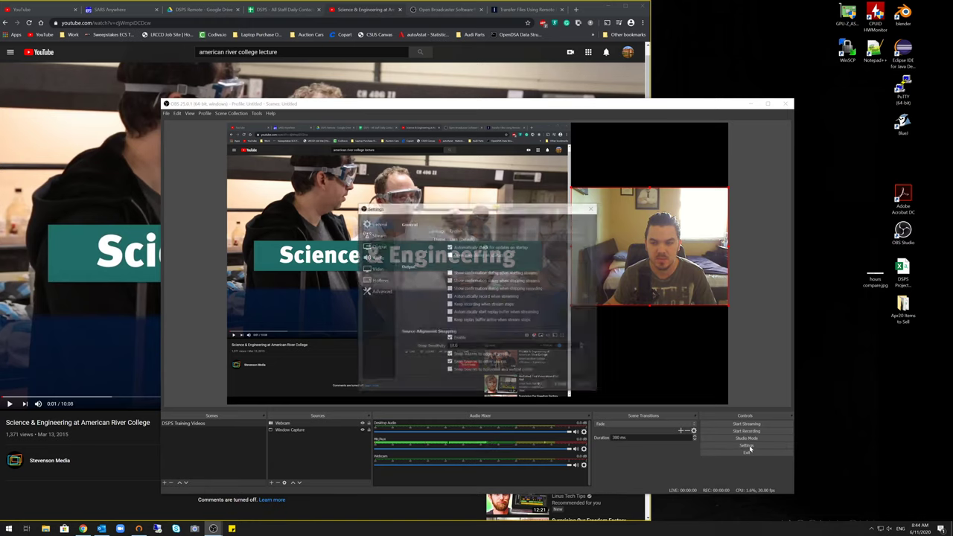
left_click(379, 281)
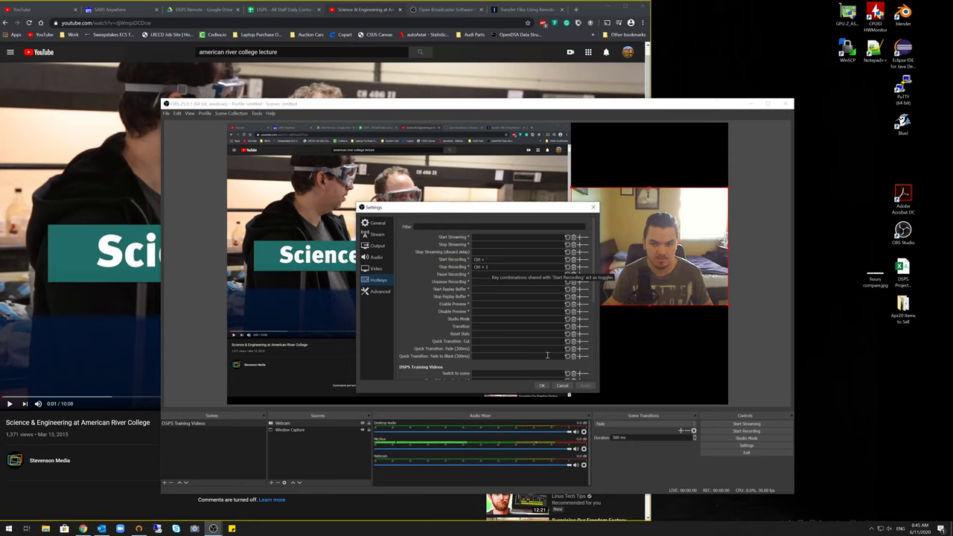
left_click(560, 385)
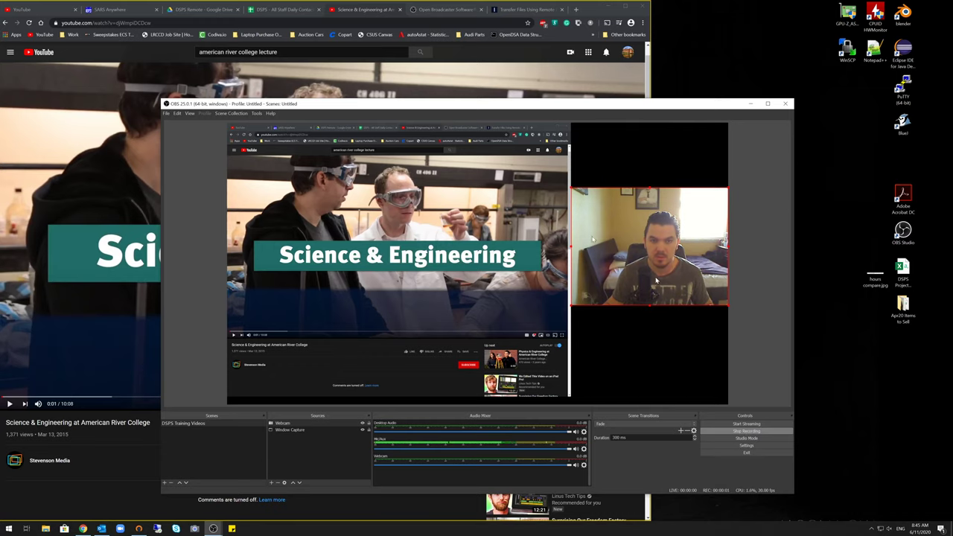
Step: Start the YouTube lecture playing and bring OBS forward over Chrome
left_click(108, 194)
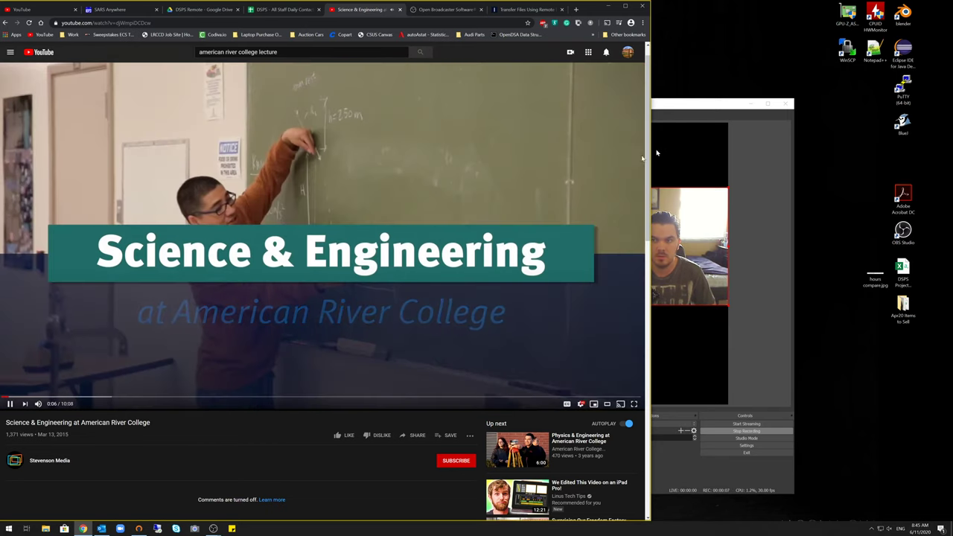
left_click(657, 153)
left_click_drag(583, 107, 671, 111)
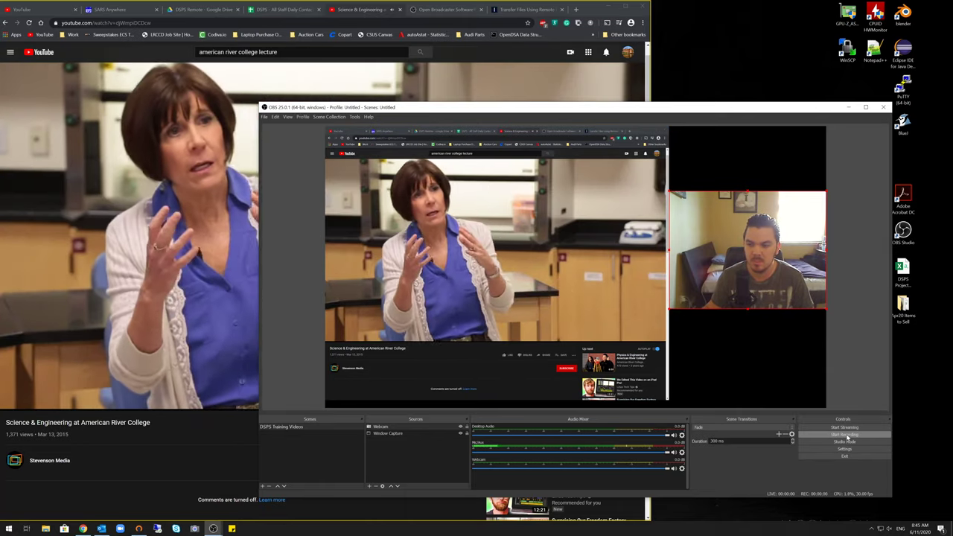
Step: Stop the OBS recording, pause the YouTube video, and shift OBS left
left_click(845, 435)
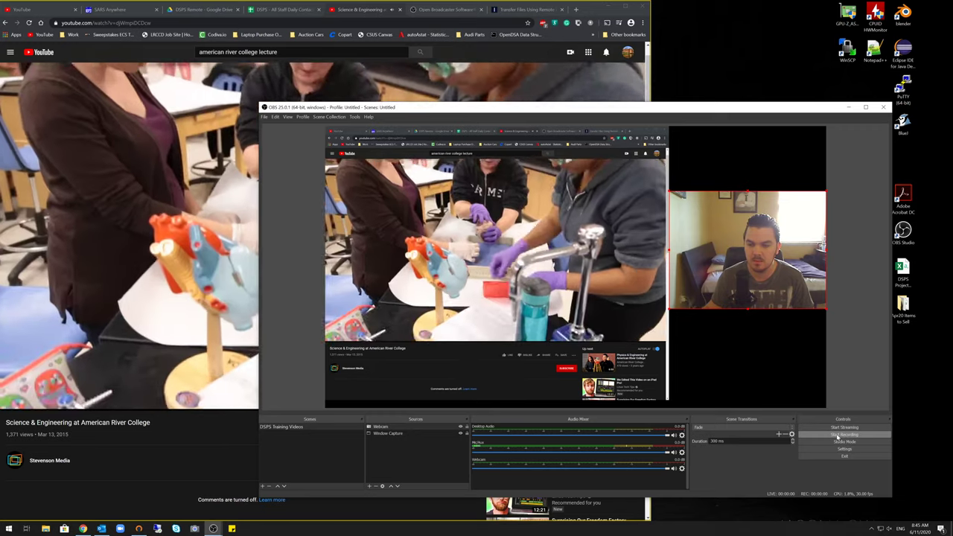
left_click(178, 253)
left_click(201, 262)
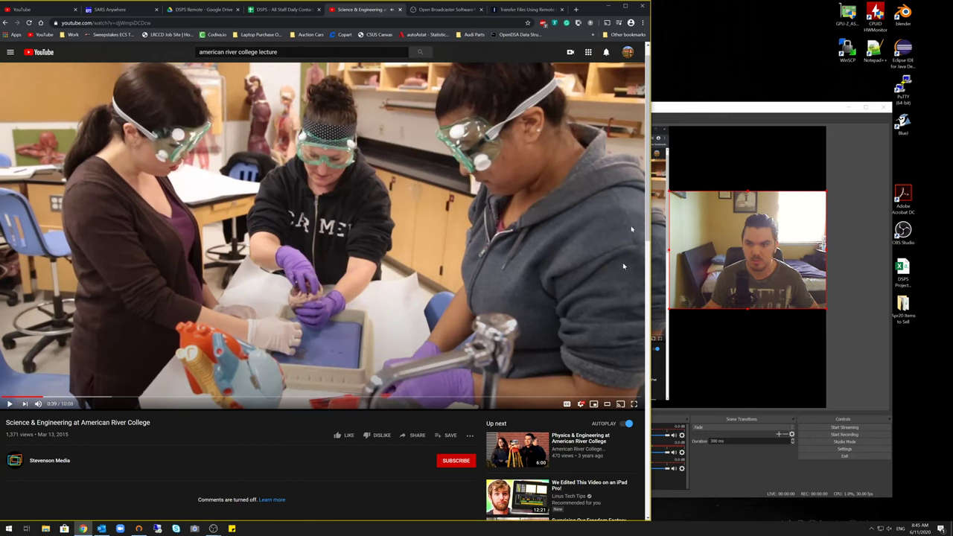
left_click_drag(671, 115, 630, 119)
key("super+e")
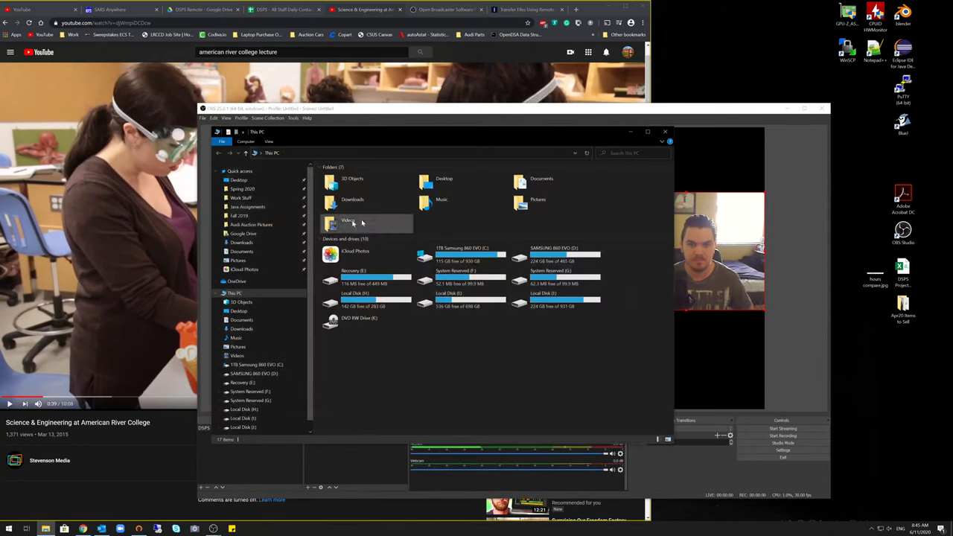
double_click(372, 222)
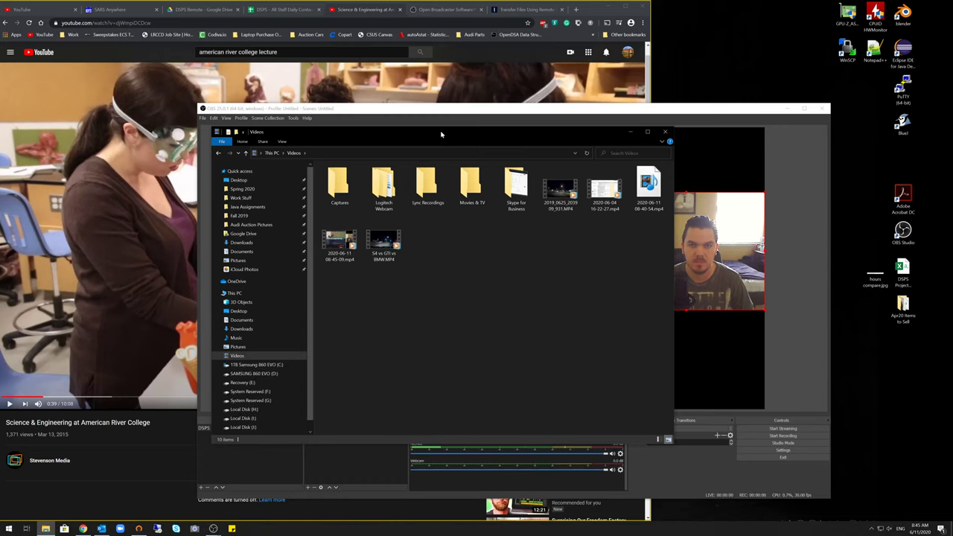
left_click_drag(441, 134, 477, 149)
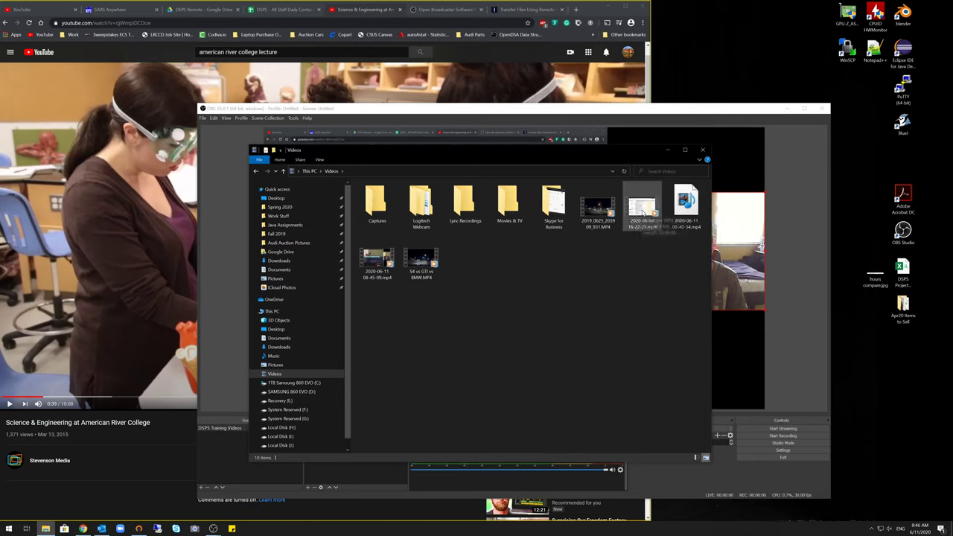
double_click(373, 266)
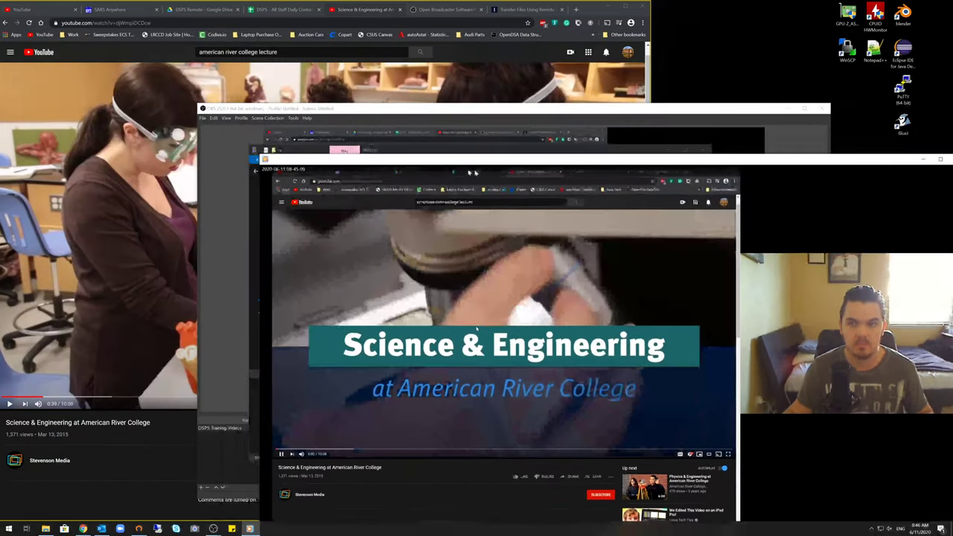
Step: Move the Media Player window up-left and skip ahead in the recording
left_click_drag(483, 161, 301, 63)
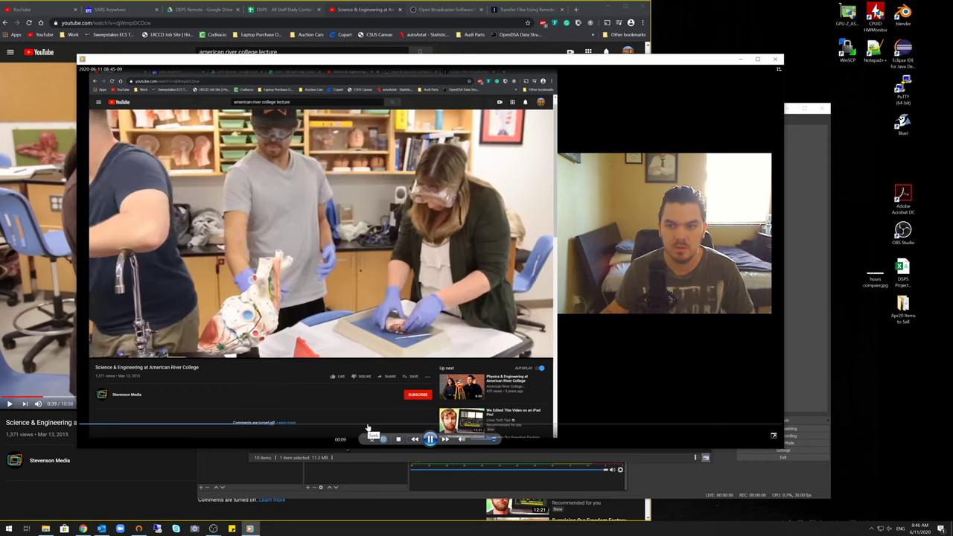
left_click(530, 424)
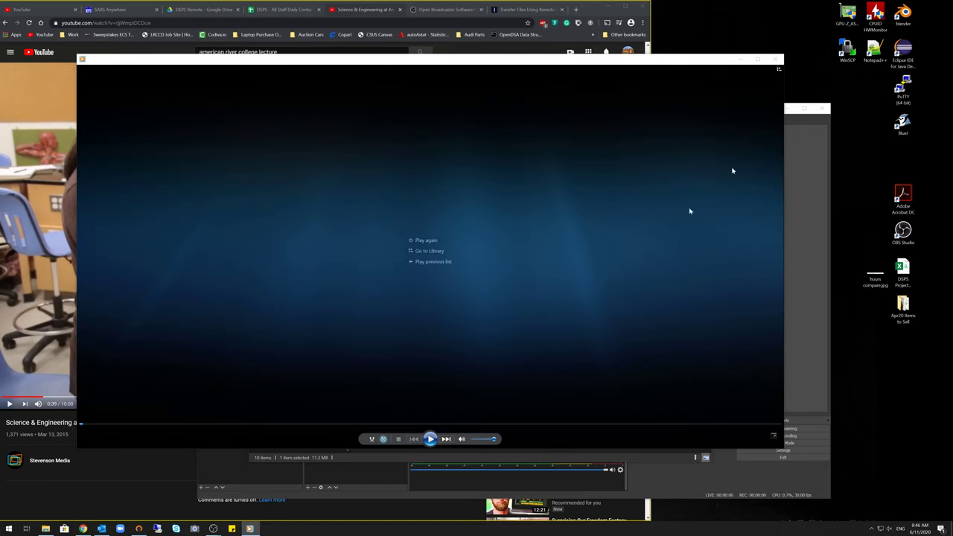
Step: Close Media Player, bring OBS forward, and shrink the Chrome window capture slightly
left_click(776, 60)
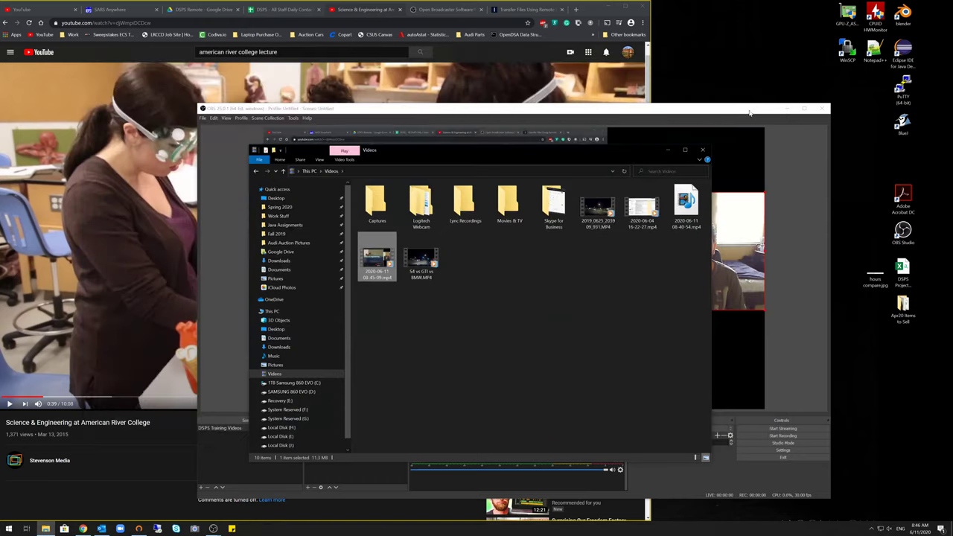
left_click_drag(750, 112, 659, 80)
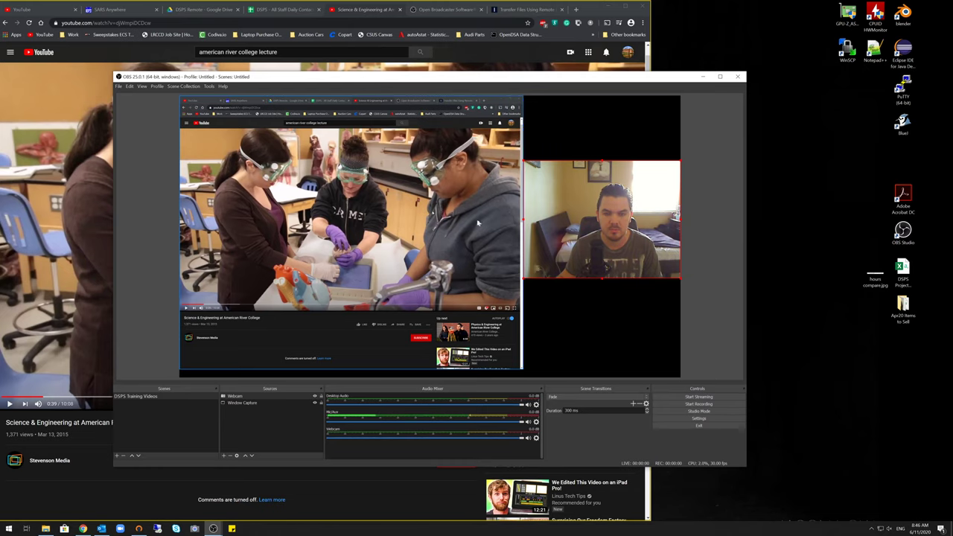
left_click(593, 10)
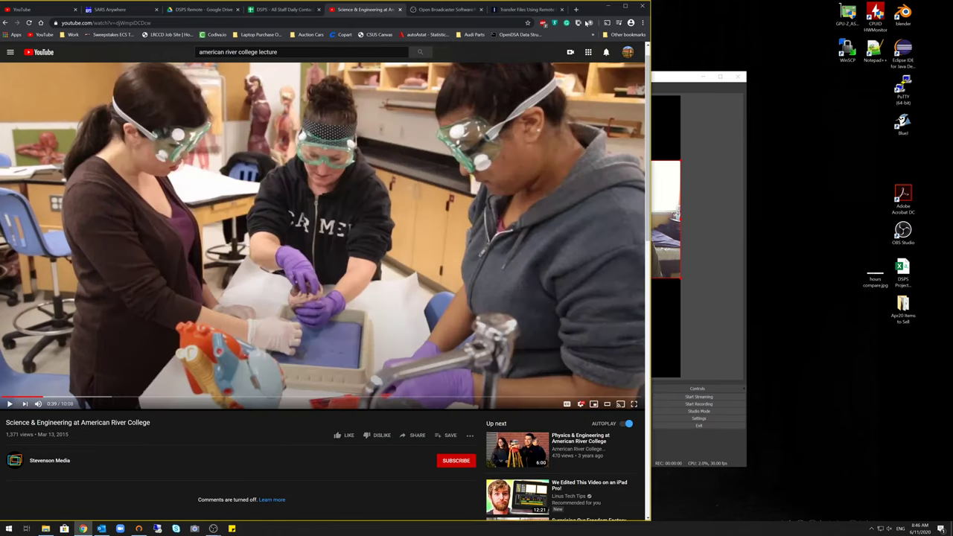
left_click(708, 152)
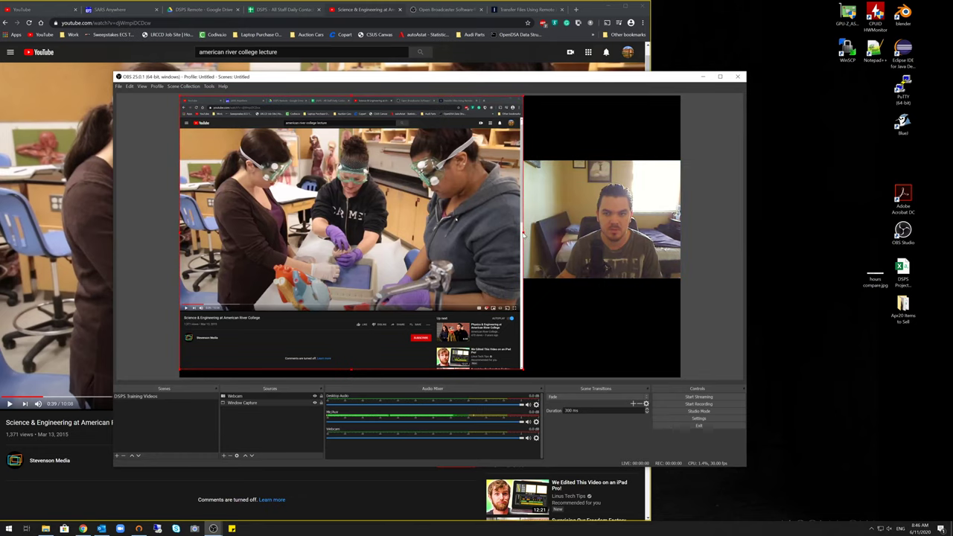
mouse_move(523, 235)
left_mouse_down()
mouse_move(497, 231)
mouse_move(533, 236)
mouse_move(525, 238)
left_mouse_up()
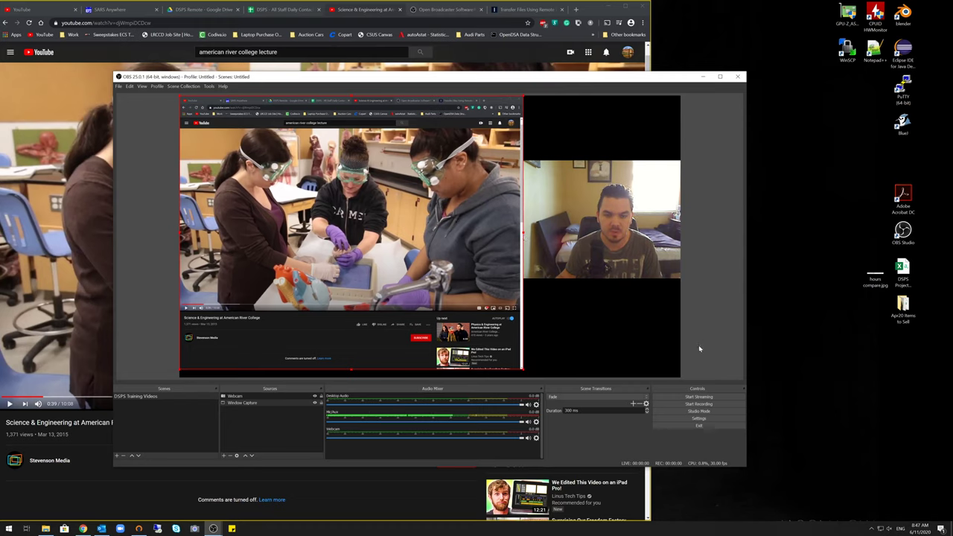
left_click(214, 529)
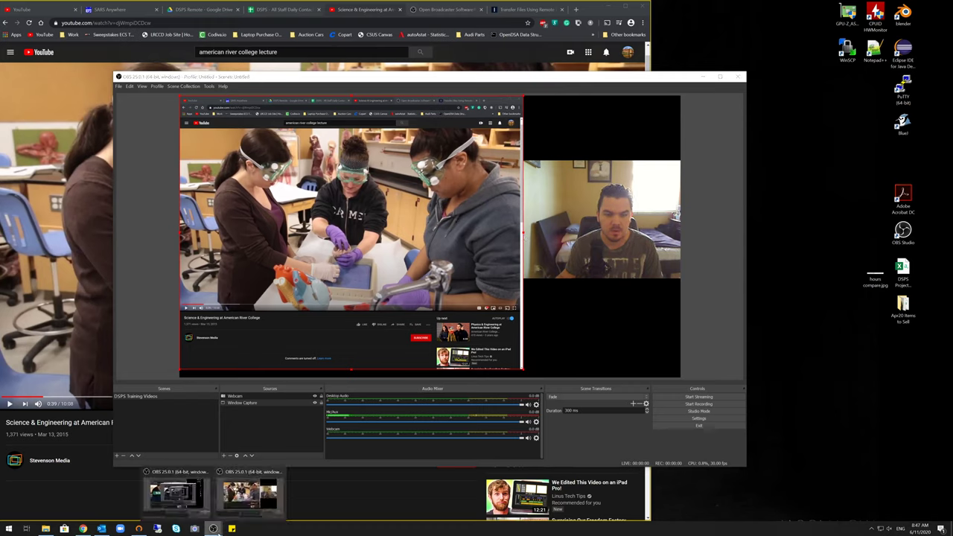